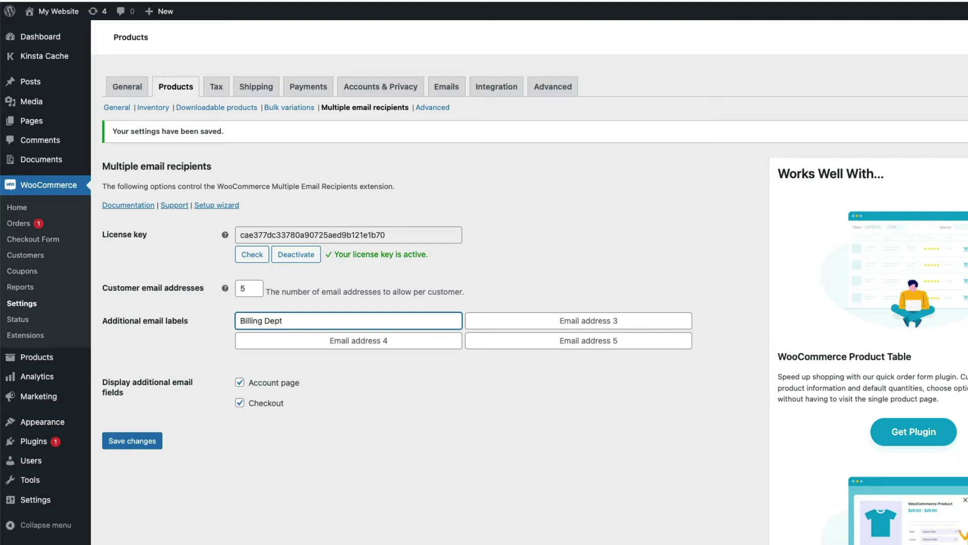
- Label the third customer email address 'Stock Control' and begin typing 'Techncia' as the fourth label
left_click(578, 320)
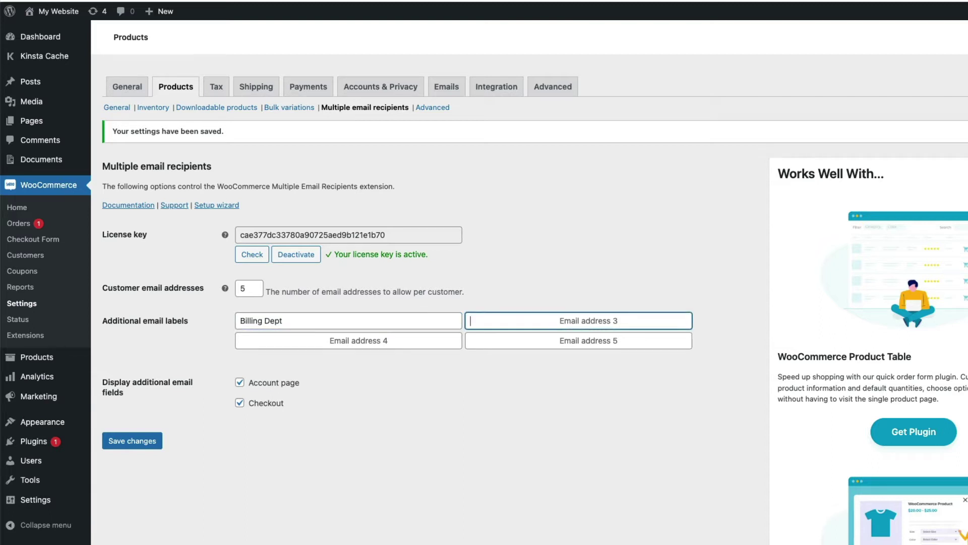
type("Stock Contro")
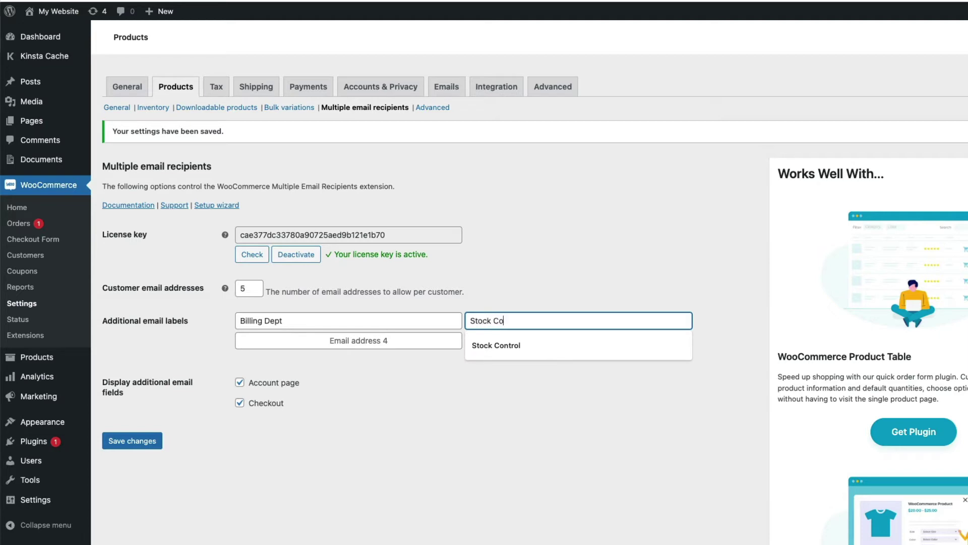
type("l")
key("Tab")
type("Techncia")
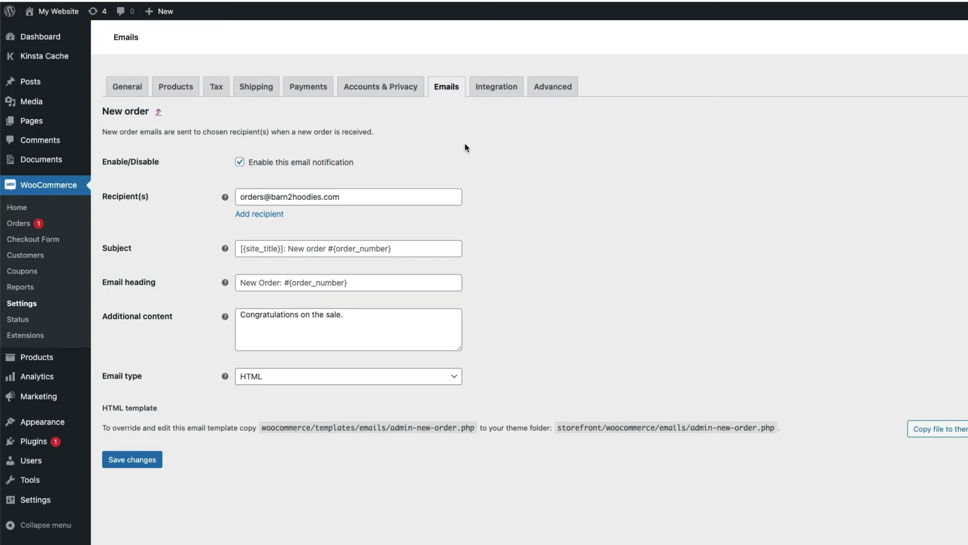
- Add a New order recipient with the dispatch address, limited to the Clothing > Hoodies category
left_click(263, 214)
left_click(269, 225)
key("ctrl+v")
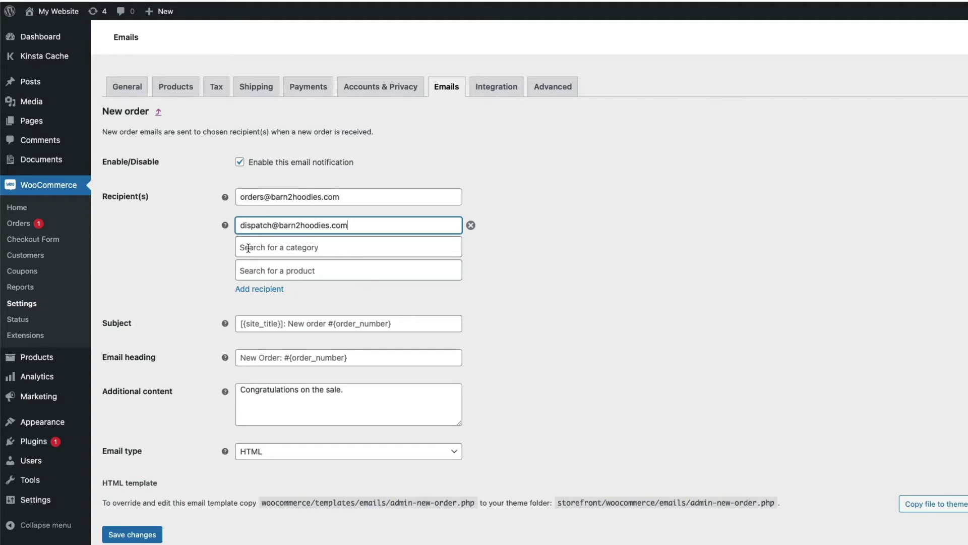
left_click(248, 247)
type("h")
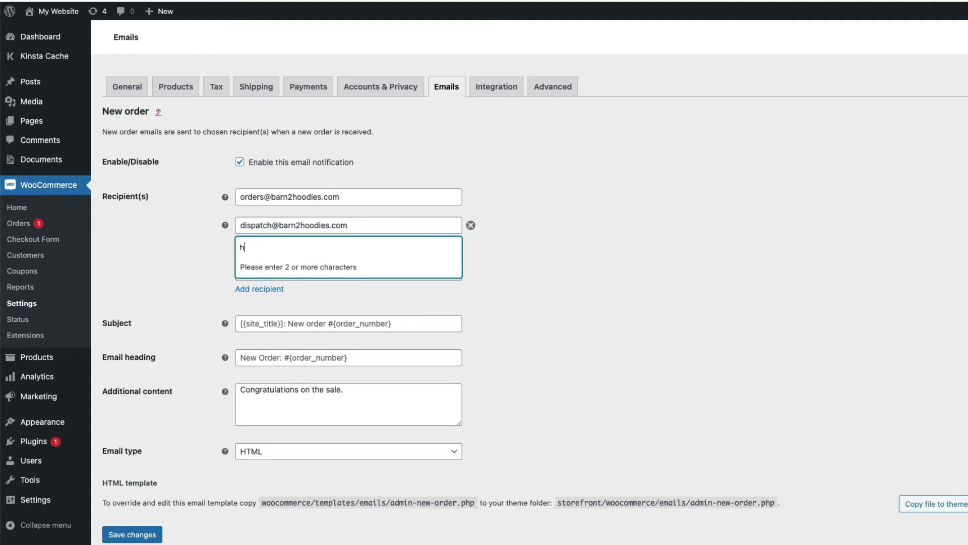
type("oo")
key("Return")
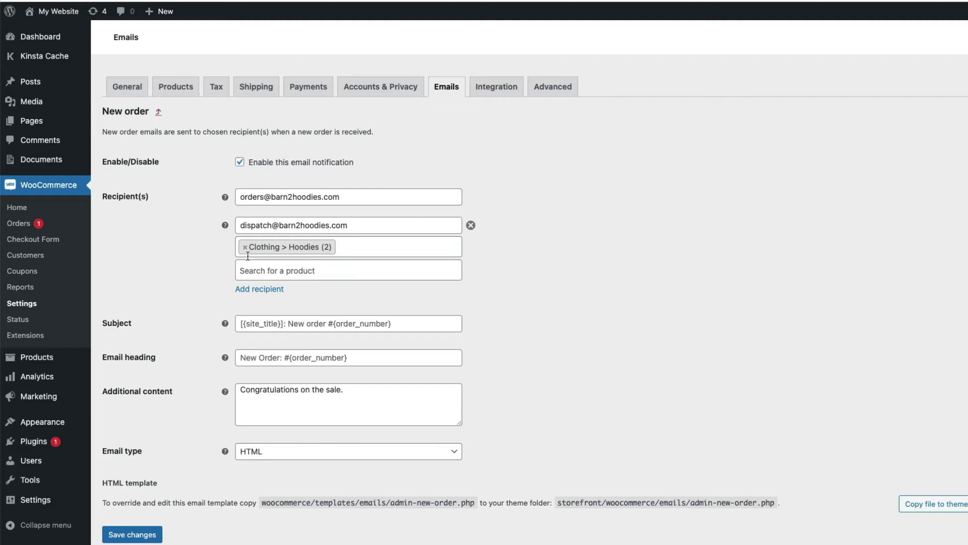
- Add another recipient row and edit the pasted store address into a finance address
left_click(247, 289)
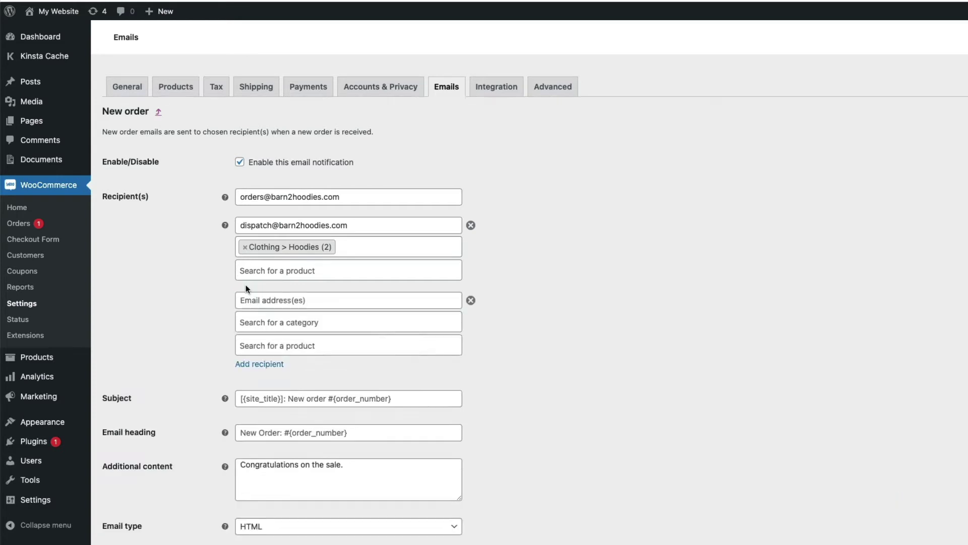
left_click(251, 299)
key("ctrl+v")
double_click(247, 300)
type("finance")
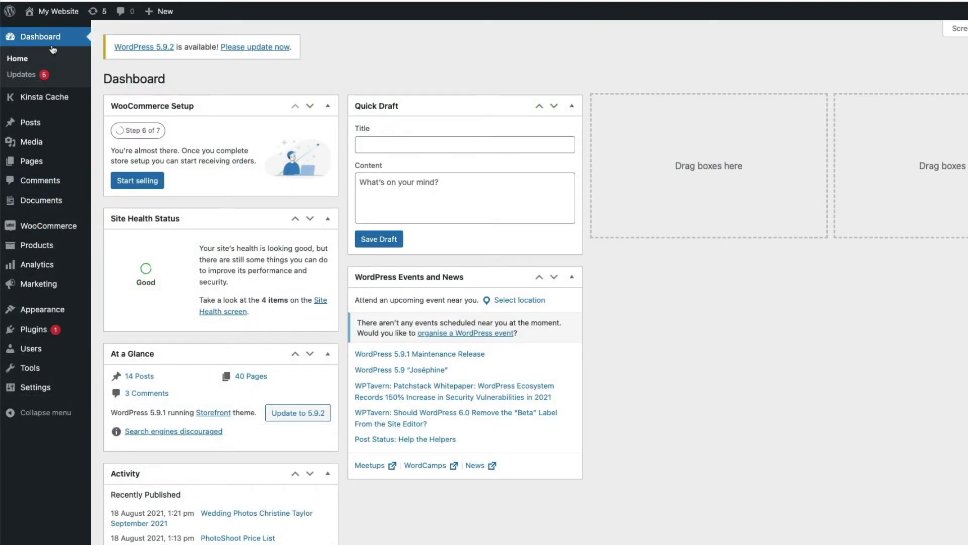
- Choose woocommerce-multiple-email-recipients.zip for upload under Plugins > Add New > Upload Plugin
mouse_move(32, 332)
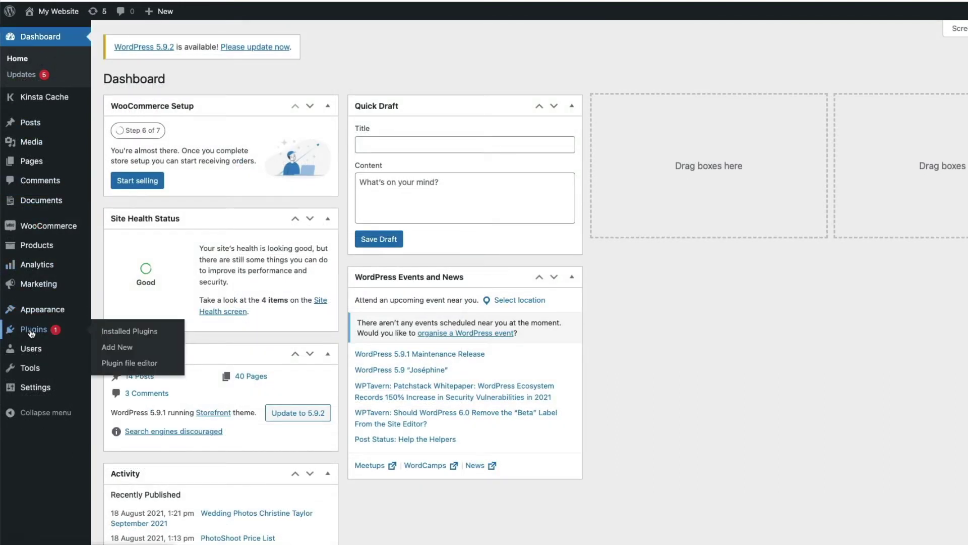
left_click(116, 348)
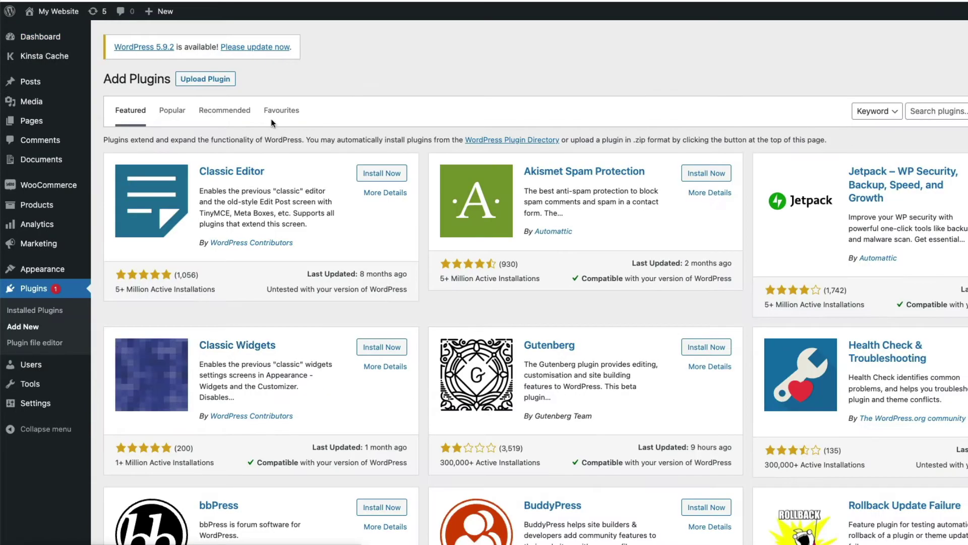
left_click(213, 81)
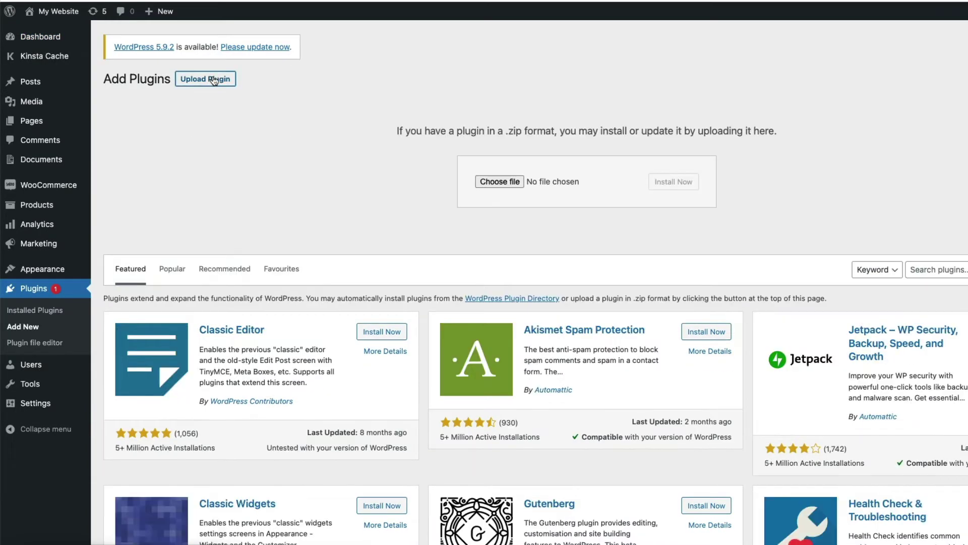
left_click(508, 180)
left_click(353, 239)
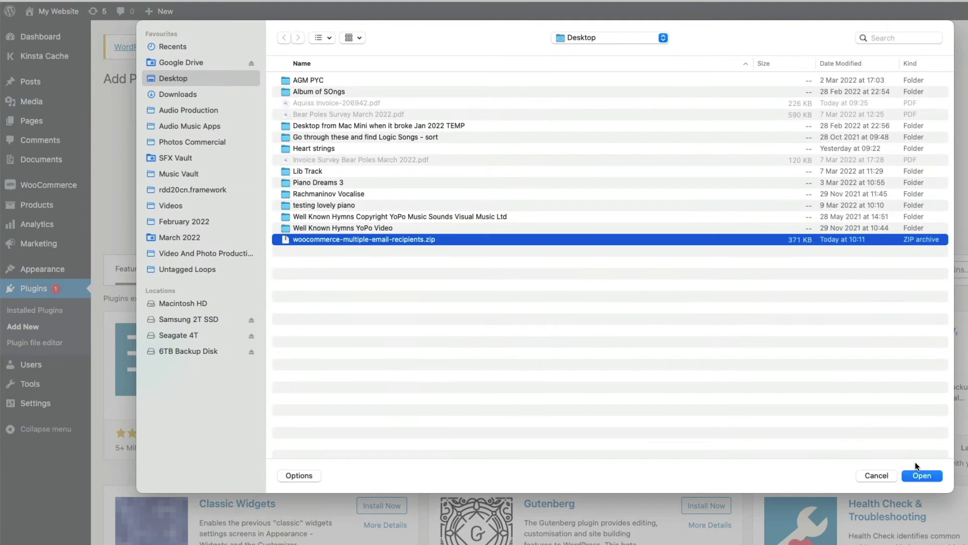
left_click(921, 475)
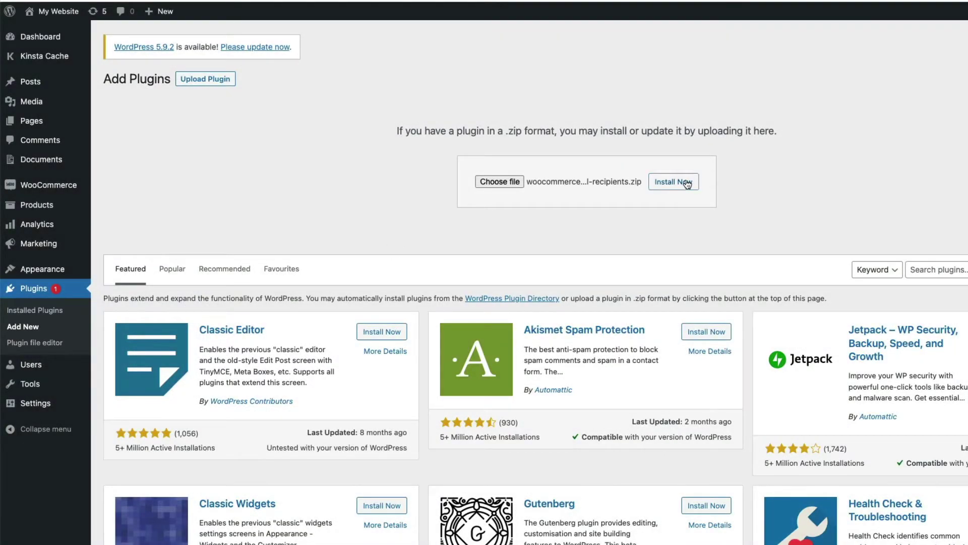
- Activate WooCommerce Multiple Email Recipients and go to its settings page
left_click(135, 182)
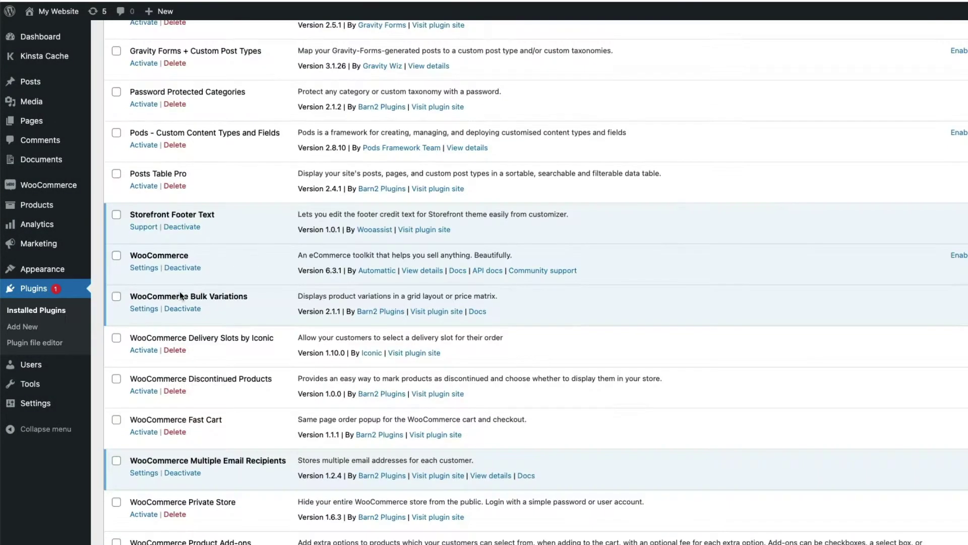
scroll(180, 292, "down", 1)
left_click(144, 449)
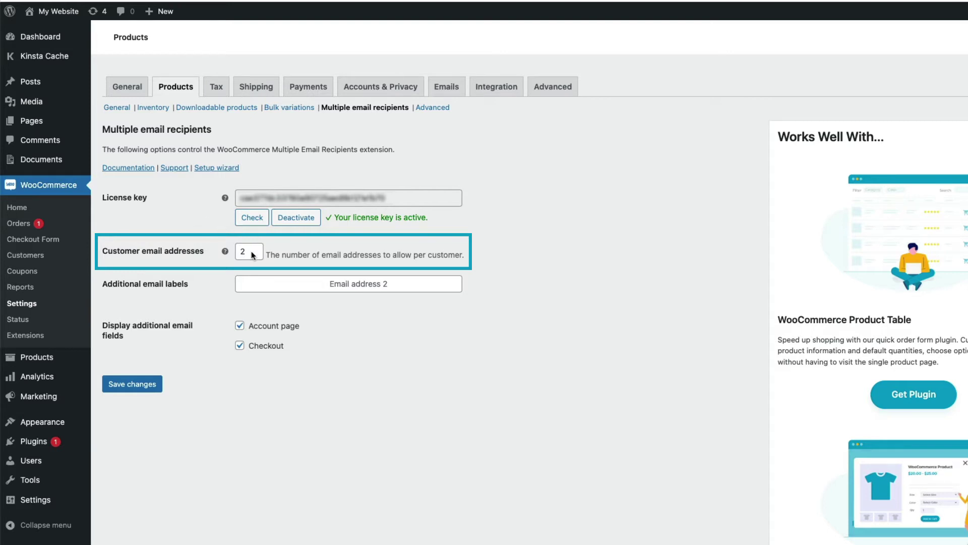
- Allow 3 customer email addresses, label the second 'Billing Dept', and hide the extra fields at checkout
mouse_move(255, 251)
left_click(255, 247)
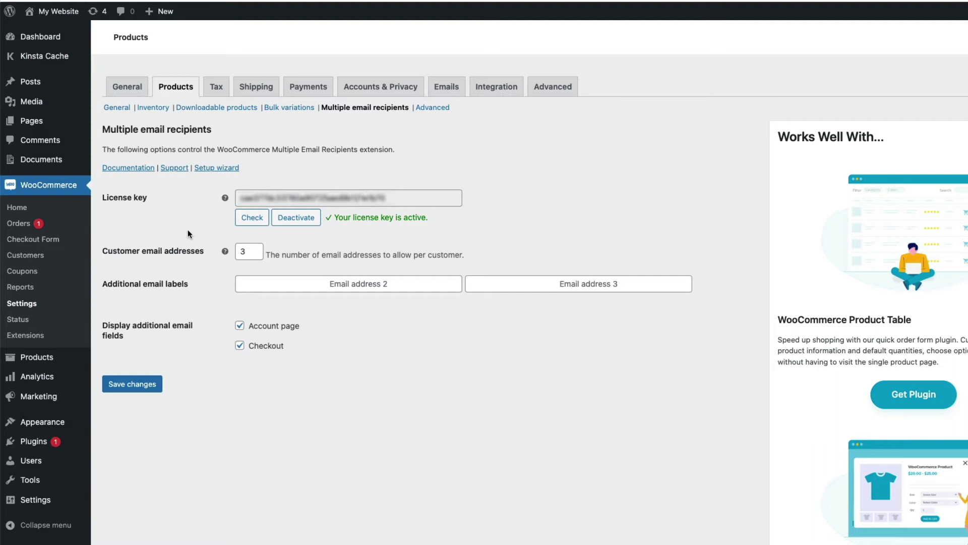
left_click(308, 284)
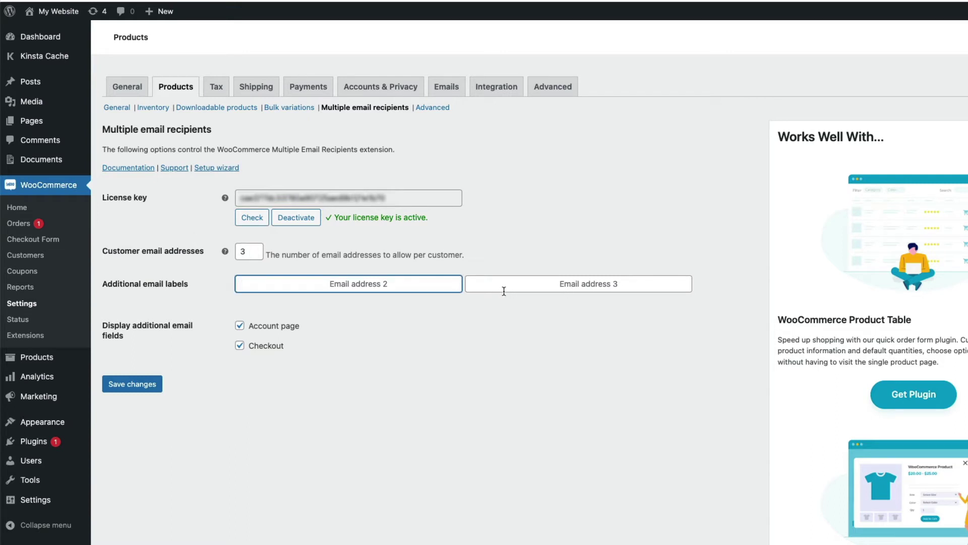
type("Billing Dept")
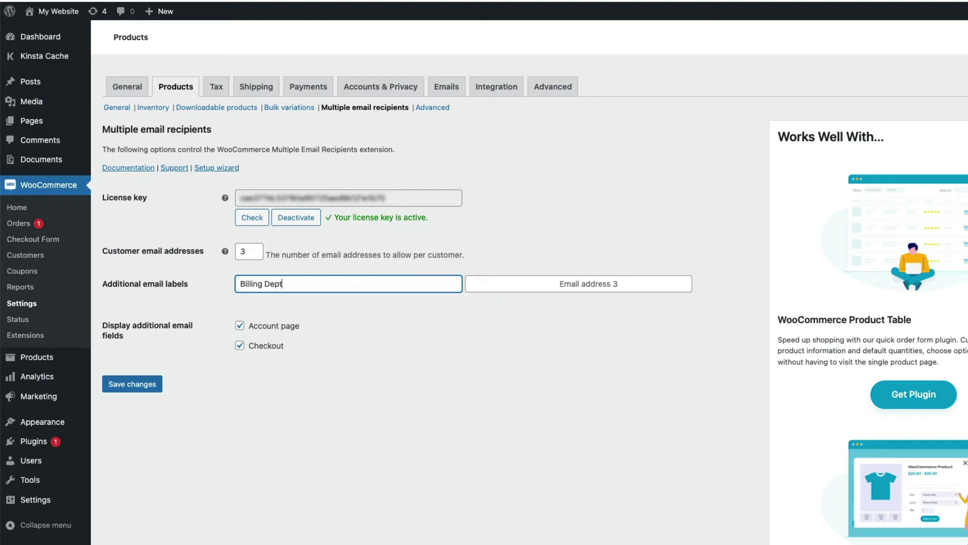
left_click(329, 312)
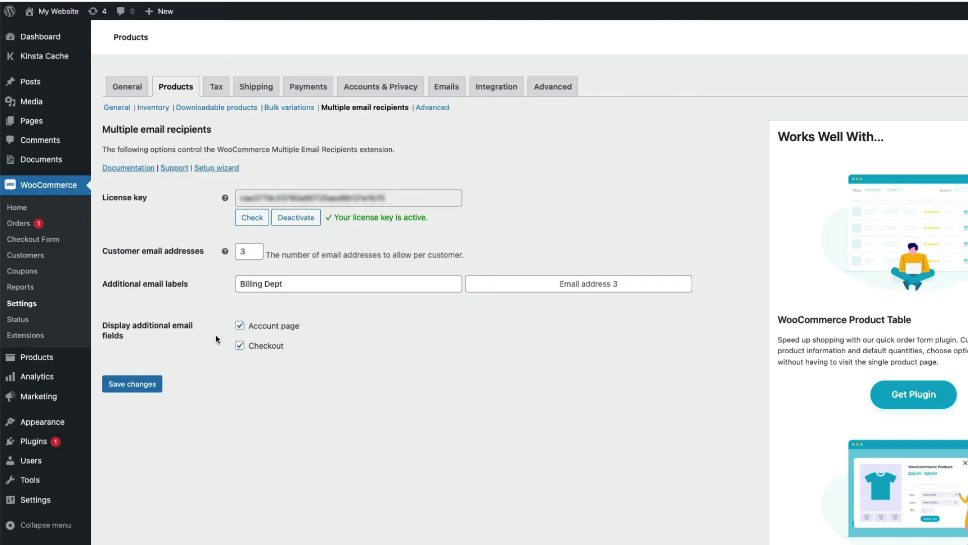
left_click(239, 346)
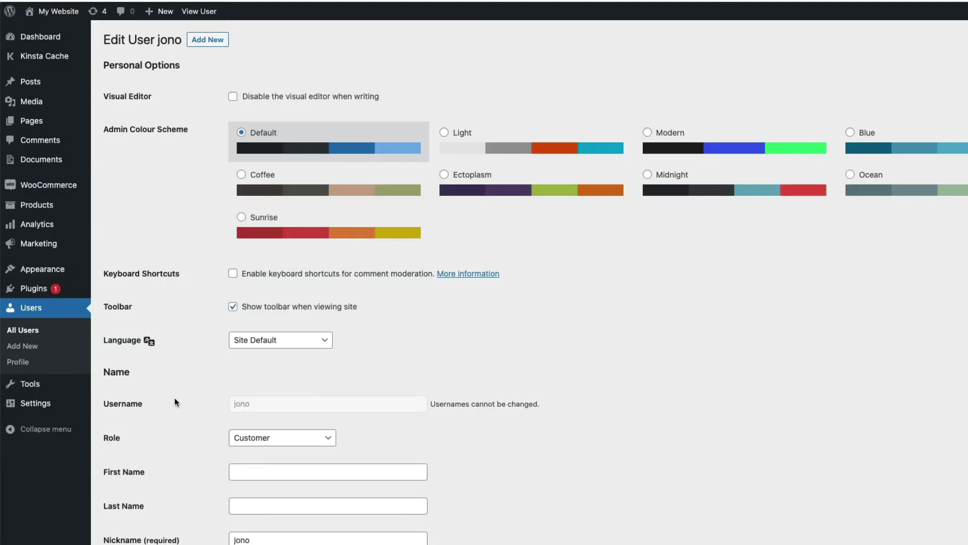
- Enter the customer's second and third billing email addresses in the Customer billing address section
scroll(174, 390, "down", 9)
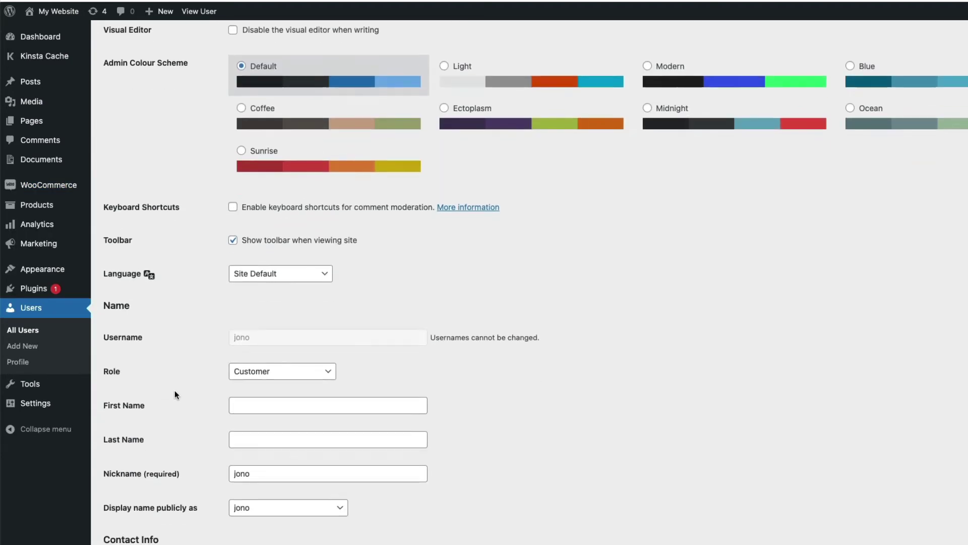
scroll(174, 389, "down", 10)
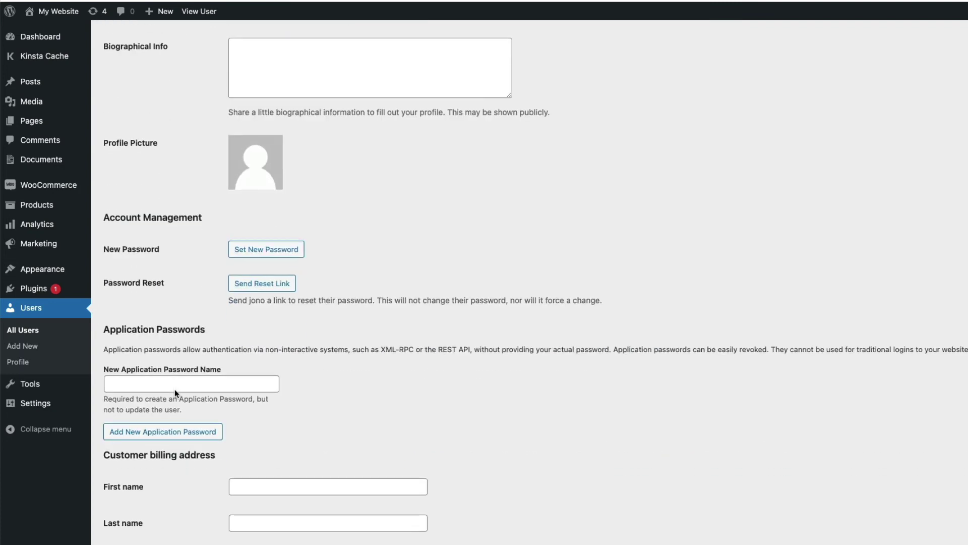
scroll(175, 390, "down", 4)
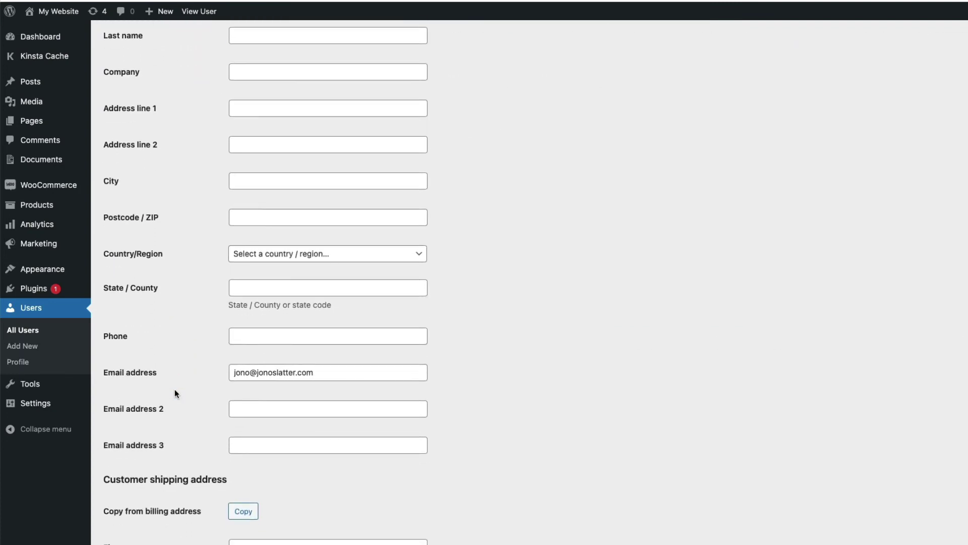
left_click(239, 382)
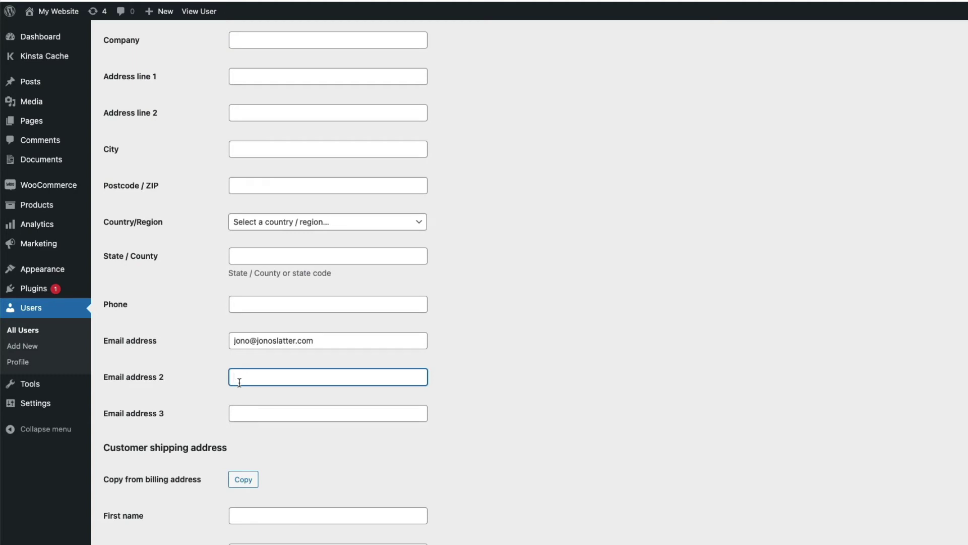
key("Tab")
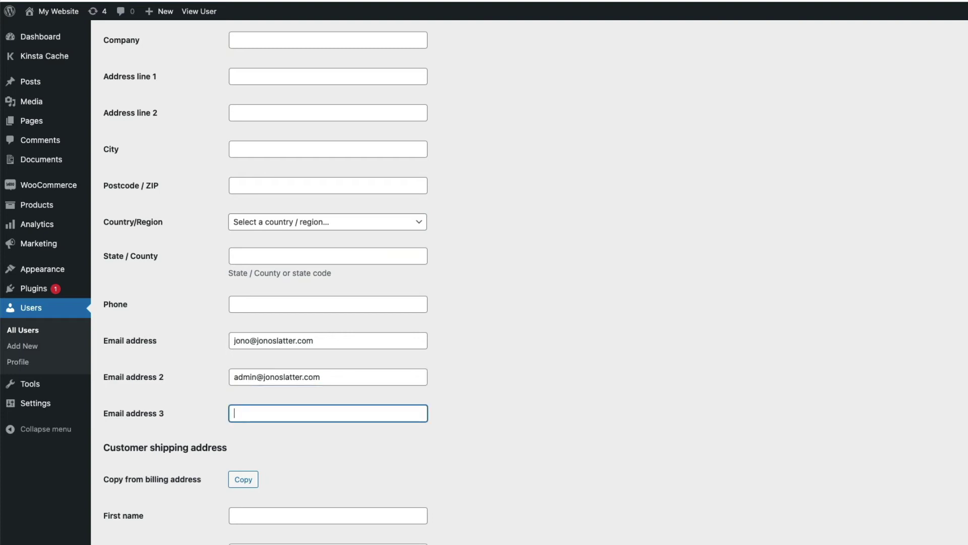
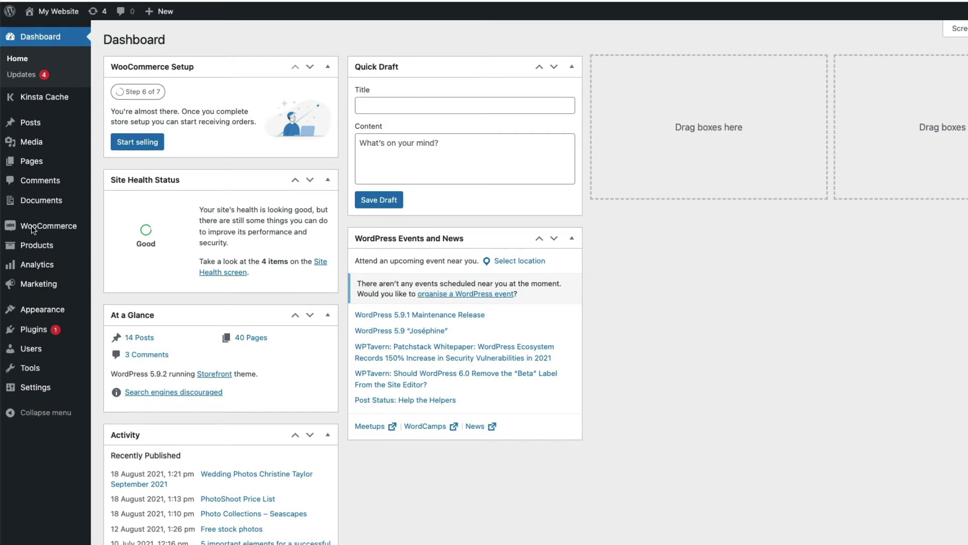
- Go to WooCommerce > Settings > Emails and manage the New order email
mouse_move(42, 228)
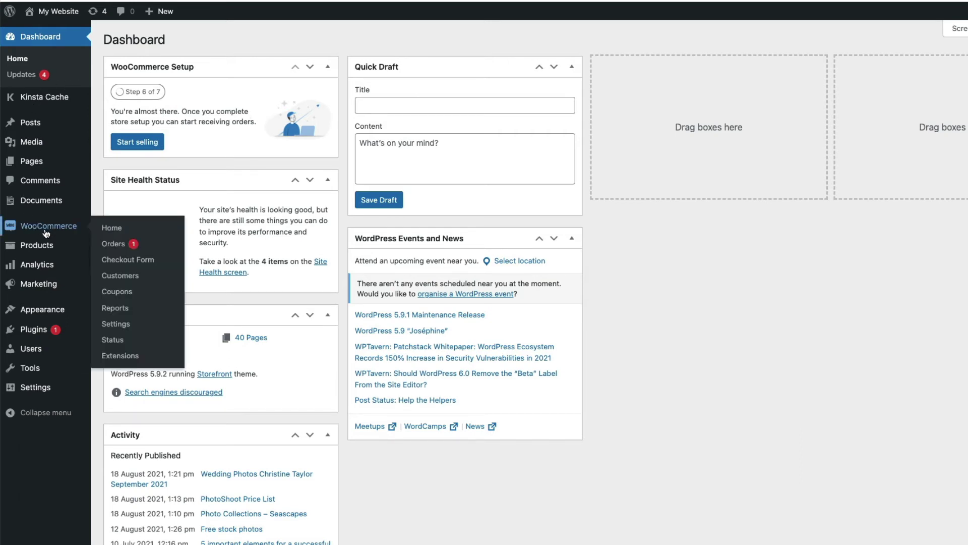
left_click(115, 324)
left_click(446, 88)
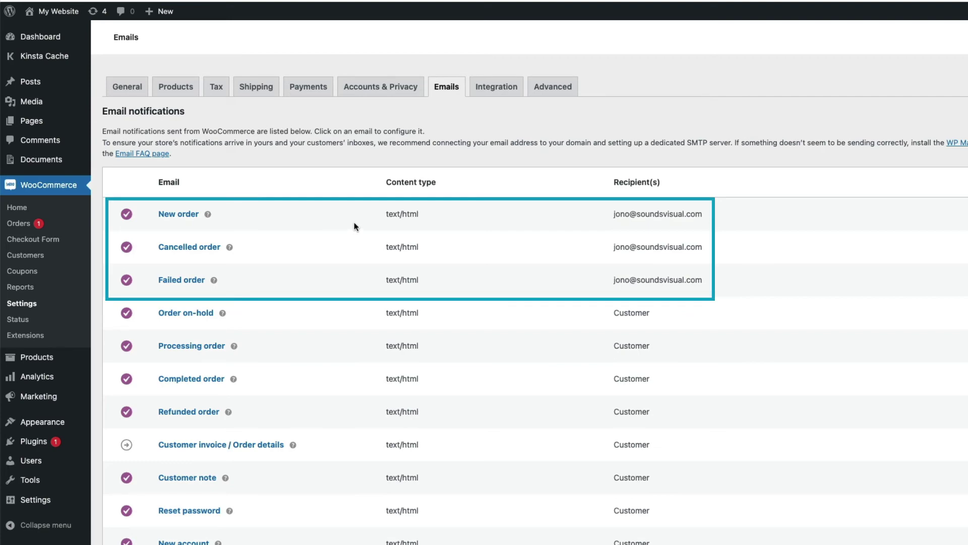
left_click(926, 212)
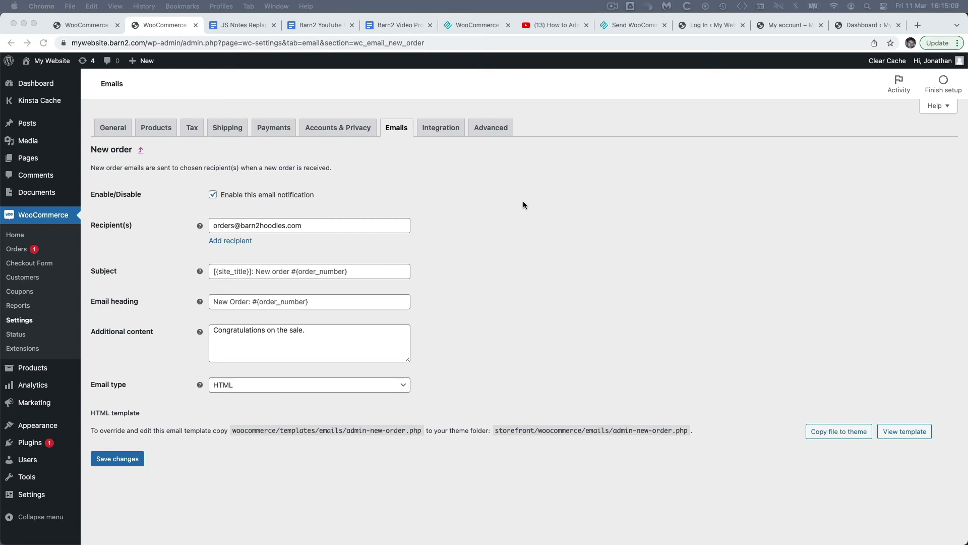
- Add a dispatch recipient limited to Clothing > Hoodies, then add another blank recipient row
left_click(229, 242)
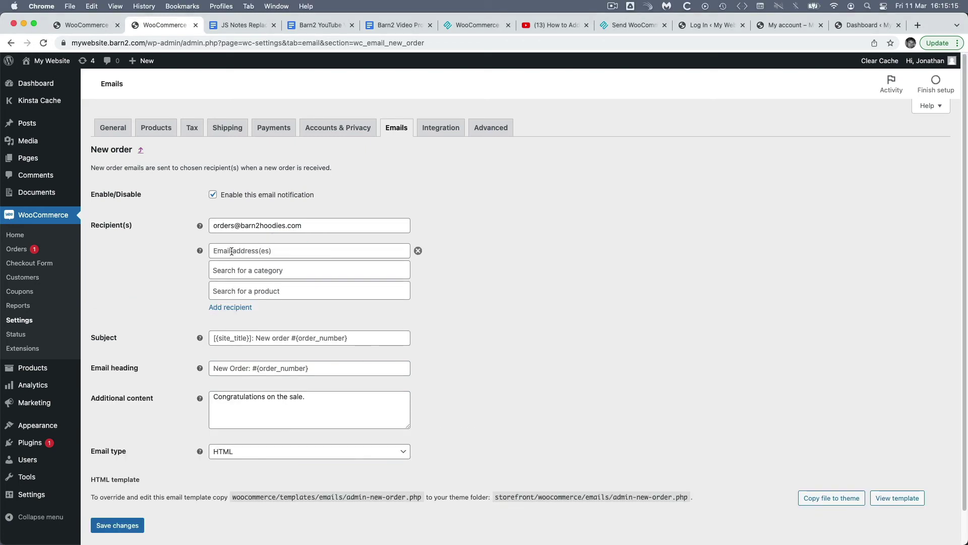
left_click(232, 251)
key("super+v")
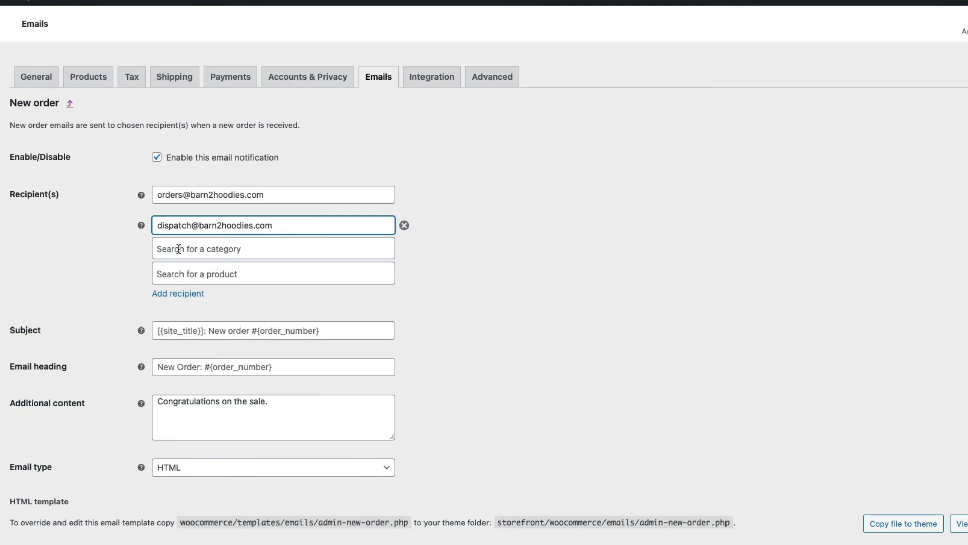
left_click(179, 248)
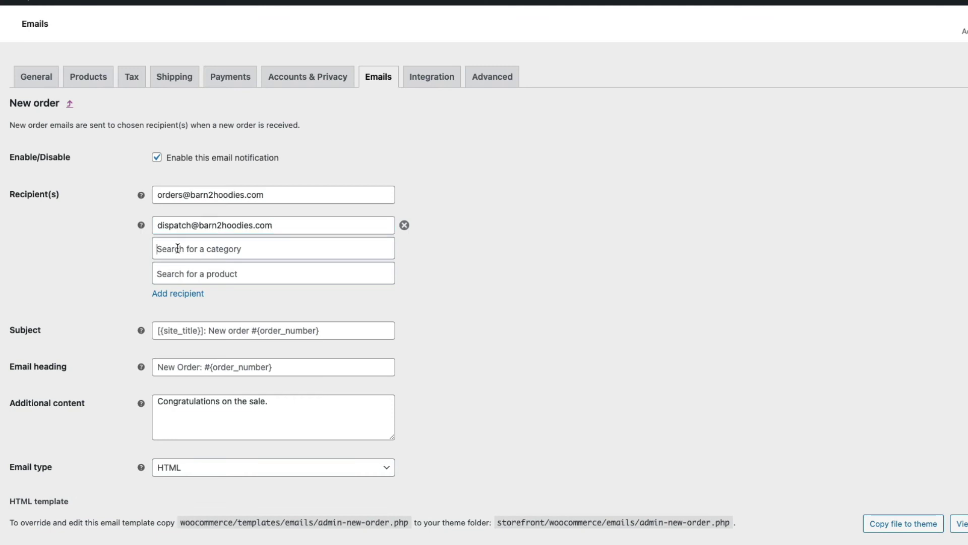
type("hoo")
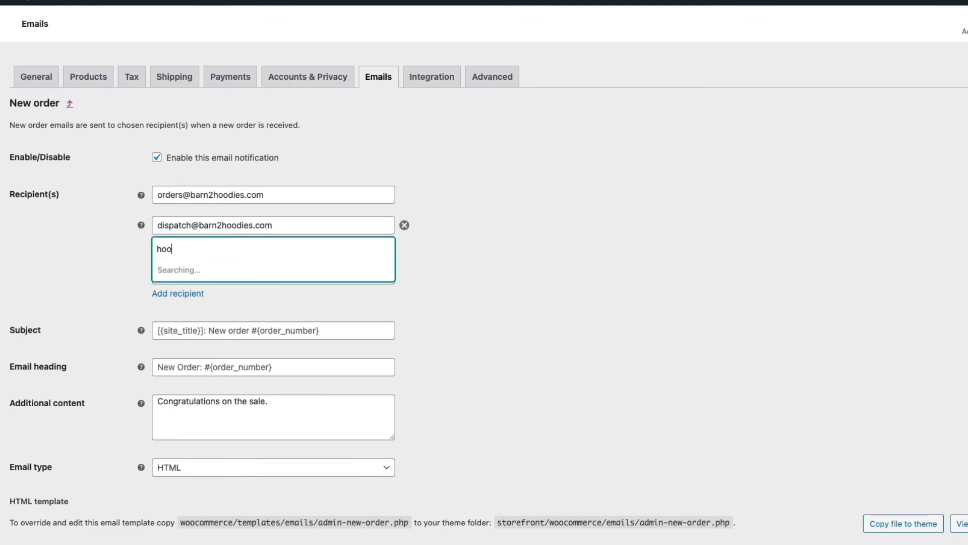
left_click(232, 266)
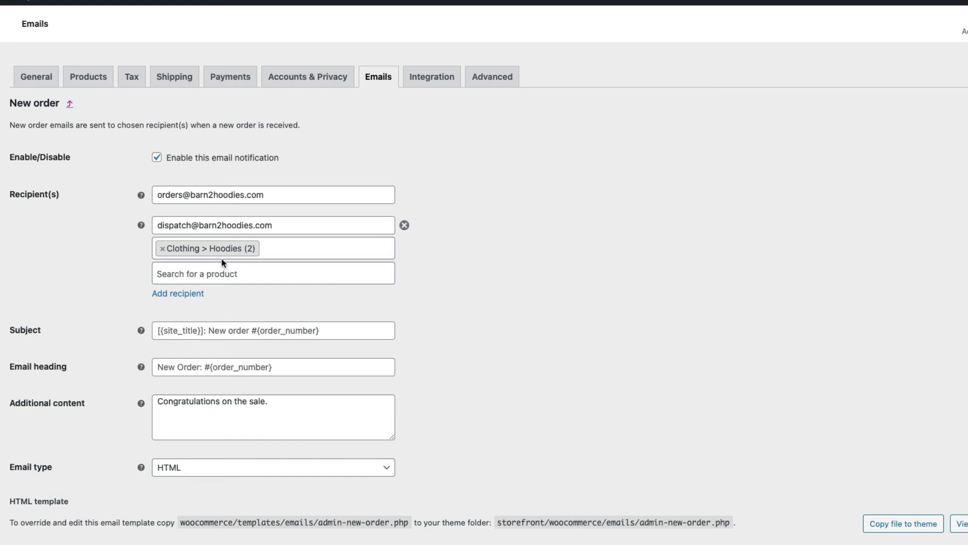
left_click(189, 293)
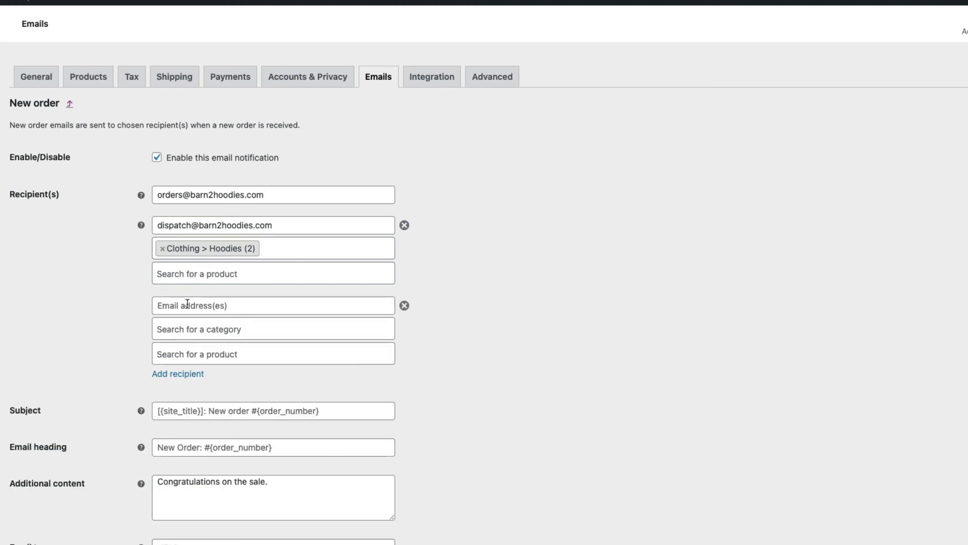
- Add a third New order recipient row
left_click(177, 374)
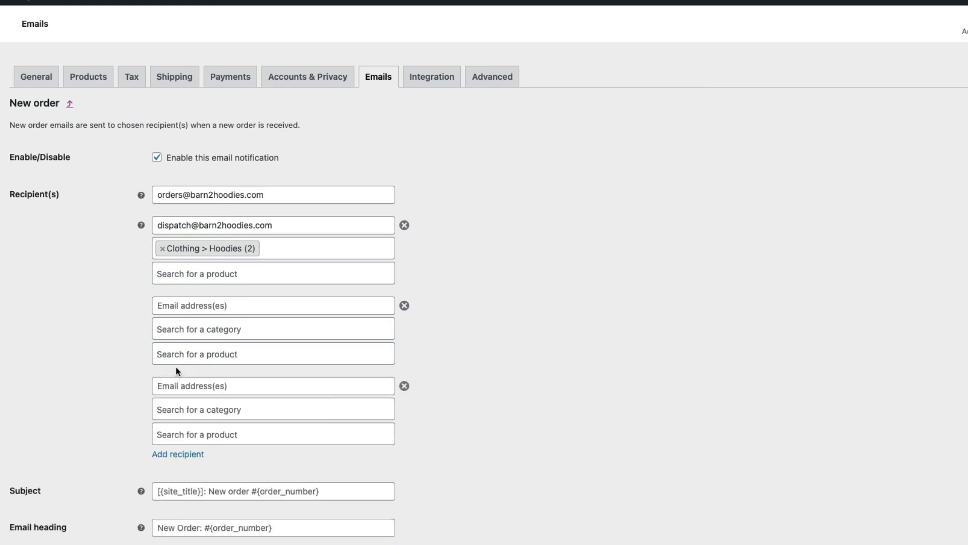